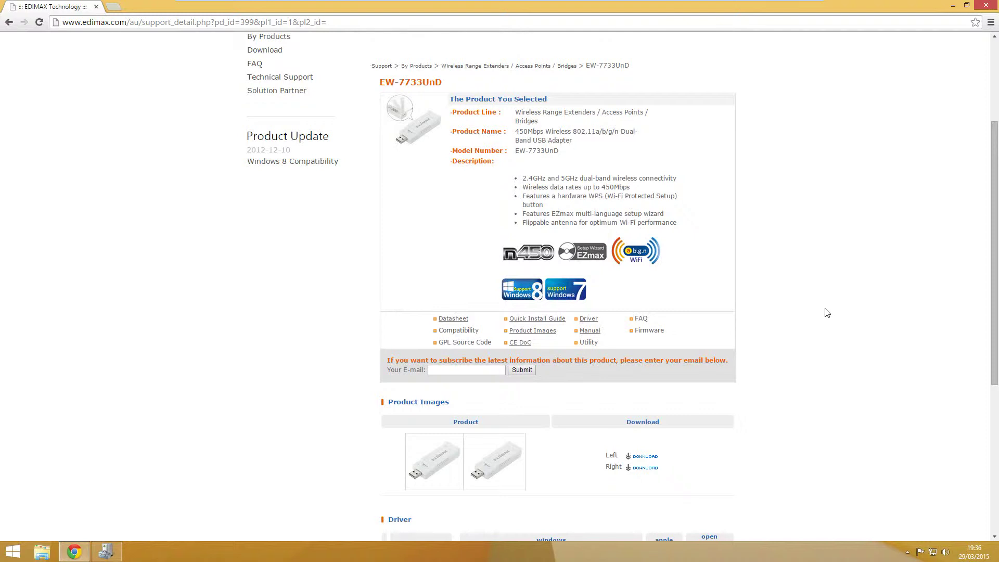
{"action": "scroll", "coordinate": [827, 313], "scroll_direction": "down", "scroll_amount": 3}
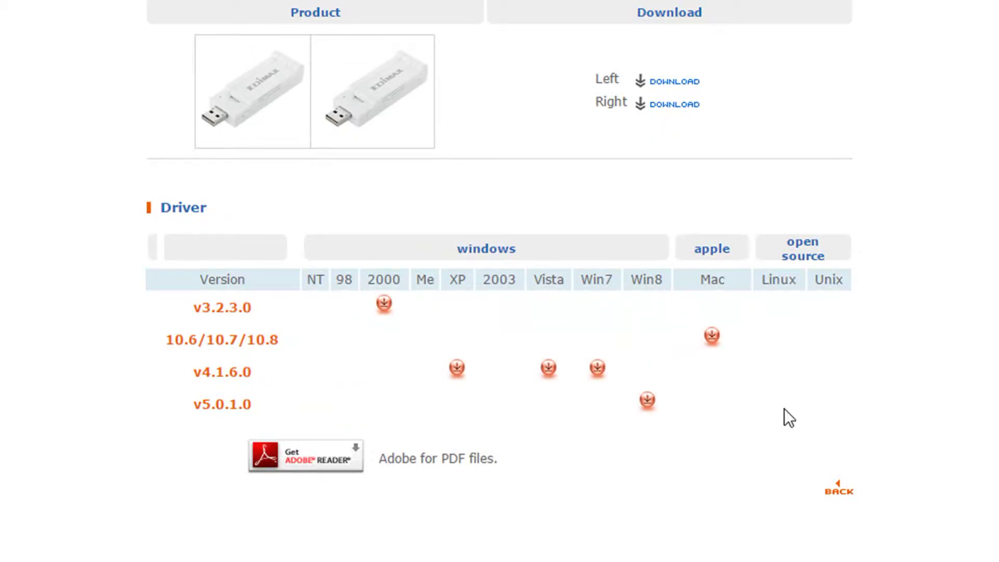
Step: Download the Win8 v5.0.1.0 driver zip from the Edimax Driver table
{"action": "left_click_drag", "start_coordinate": [655, 280], "coordinate": [678, 280]}
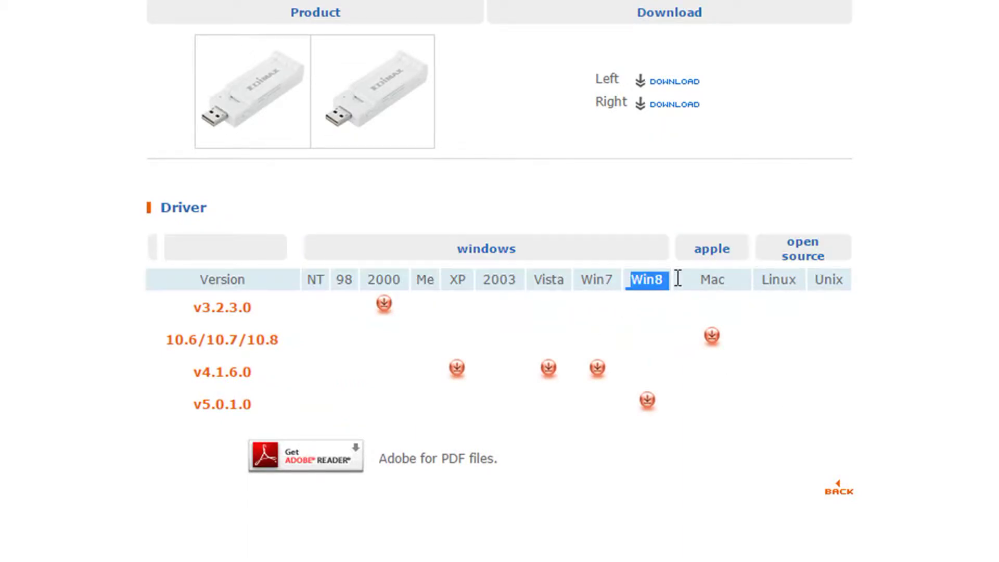
{"action": "left_click", "coordinate": [647, 401]}
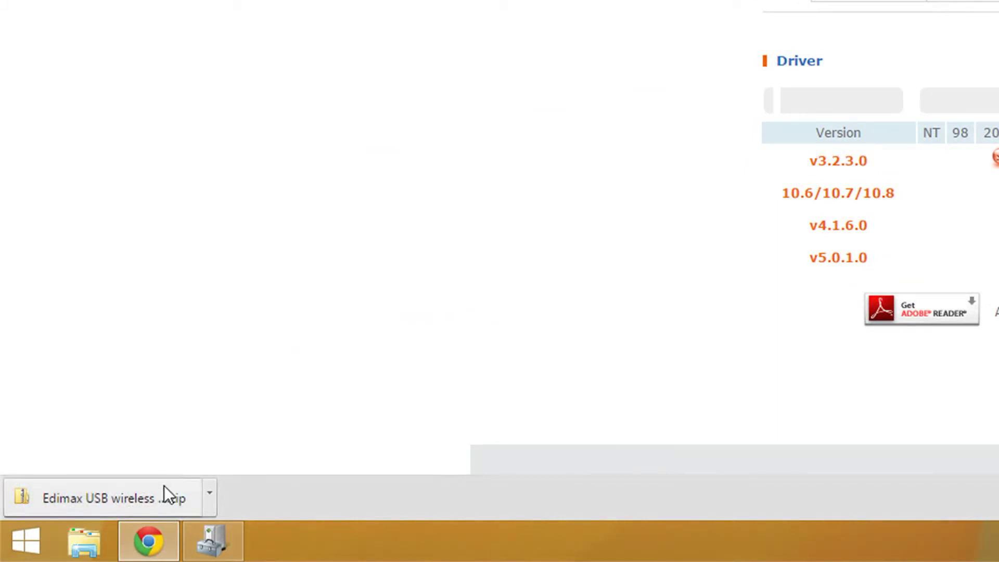
Step: Open the downloaded zip's driver folder and run the Edimax installer application from it
{"action": "left_click", "coordinate": [156, 492]}
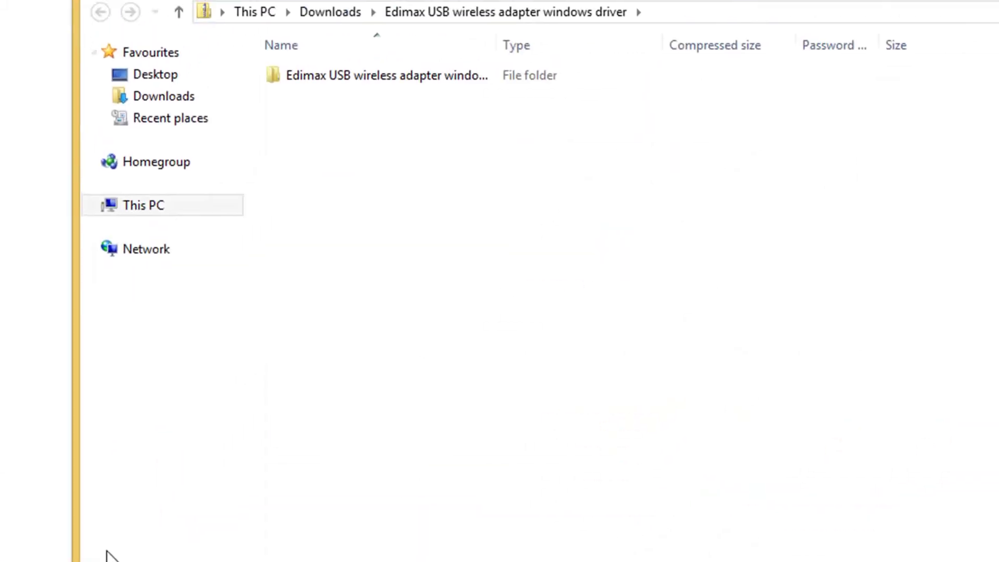
{"action": "double_click", "coordinate": [321, 152]}
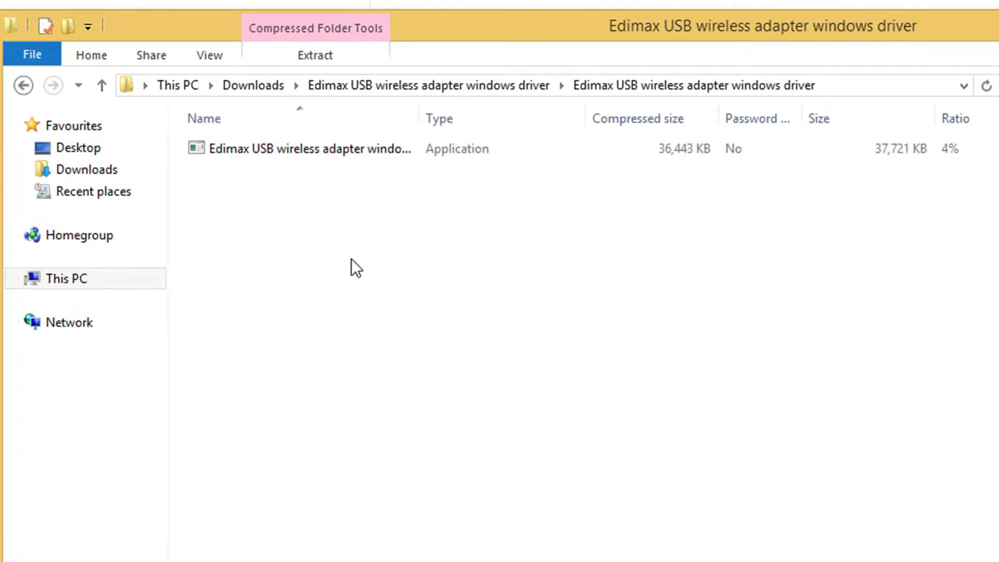
{"action": "double_click", "coordinate": [420, 121]}
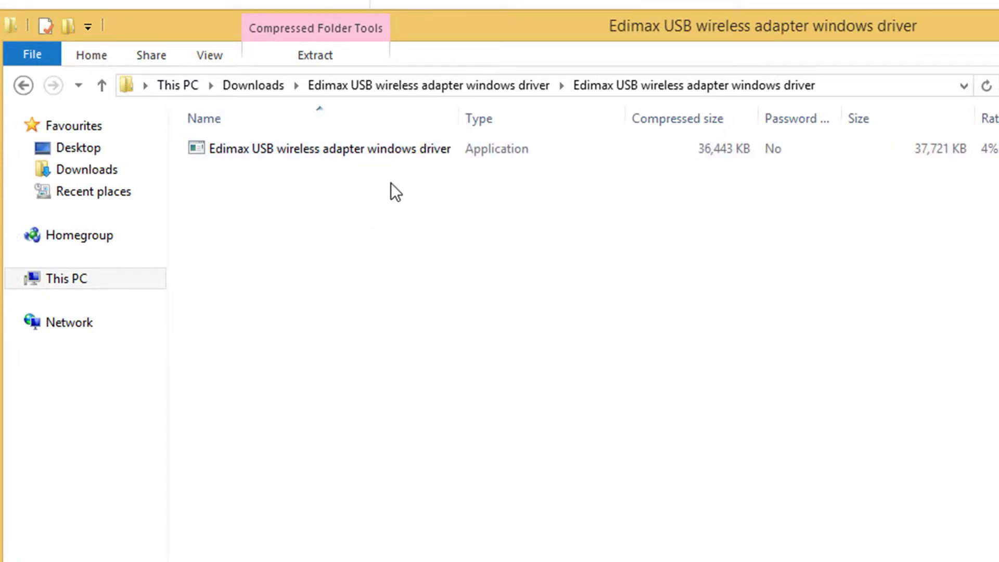
{"action": "double_click", "coordinate": [401, 149]}
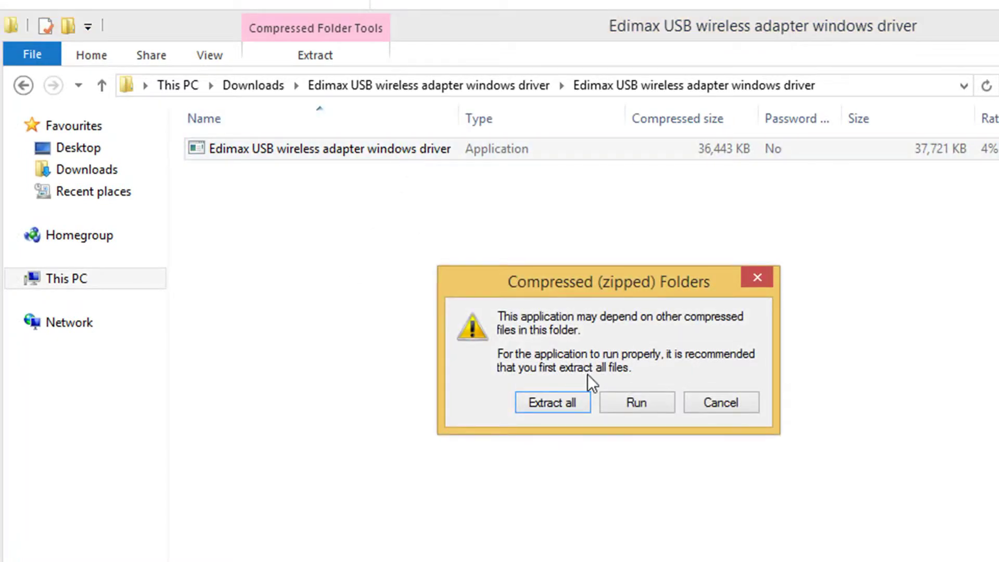
{"action": "left_click", "coordinate": [645, 406]}
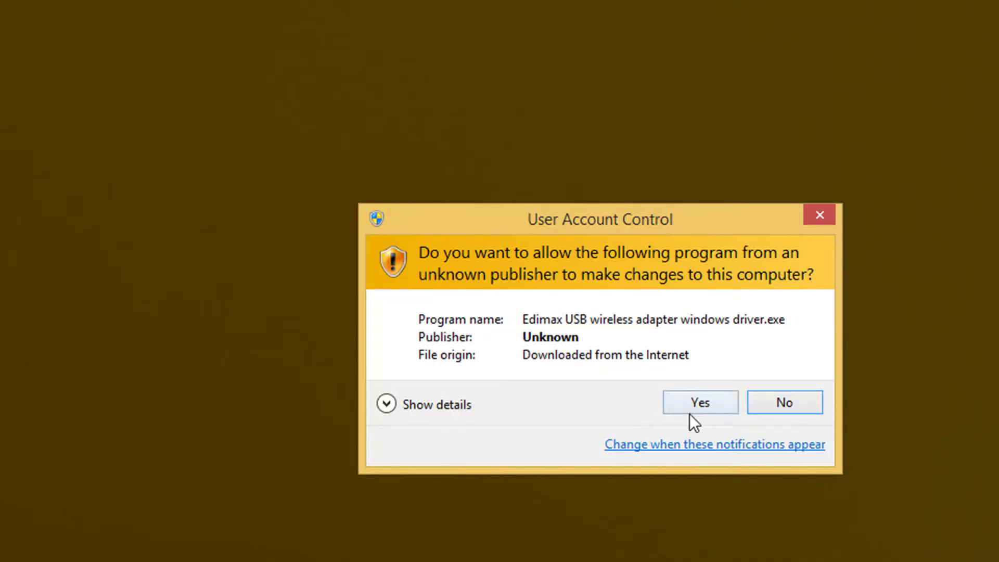
Step: Grant the installer administrator permission and accept the licence agreement
{"action": "left_click", "coordinate": [694, 411]}
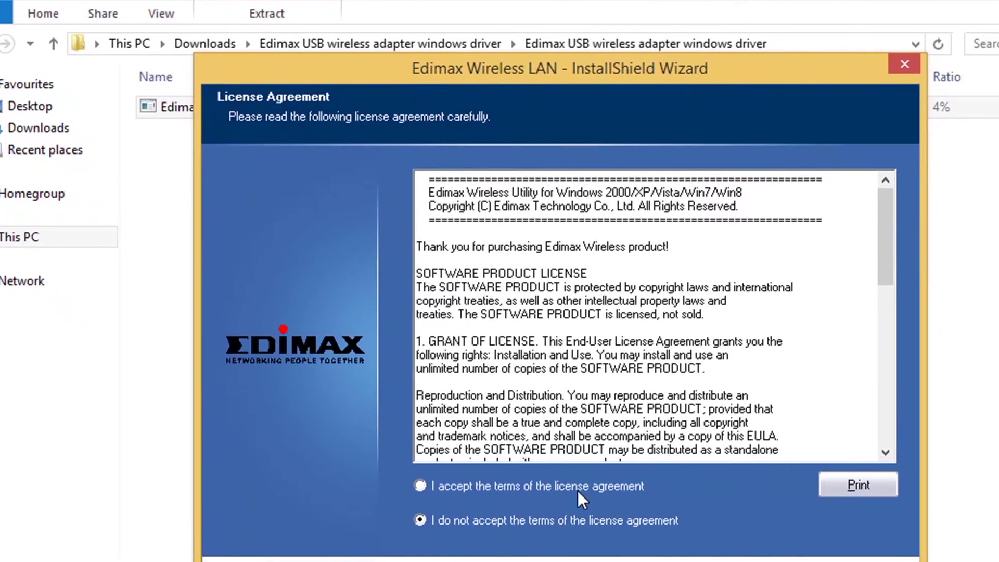
{"action": "left_click", "coordinate": [574, 517]}
{"action": "left_click", "coordinate": [584, 527]}
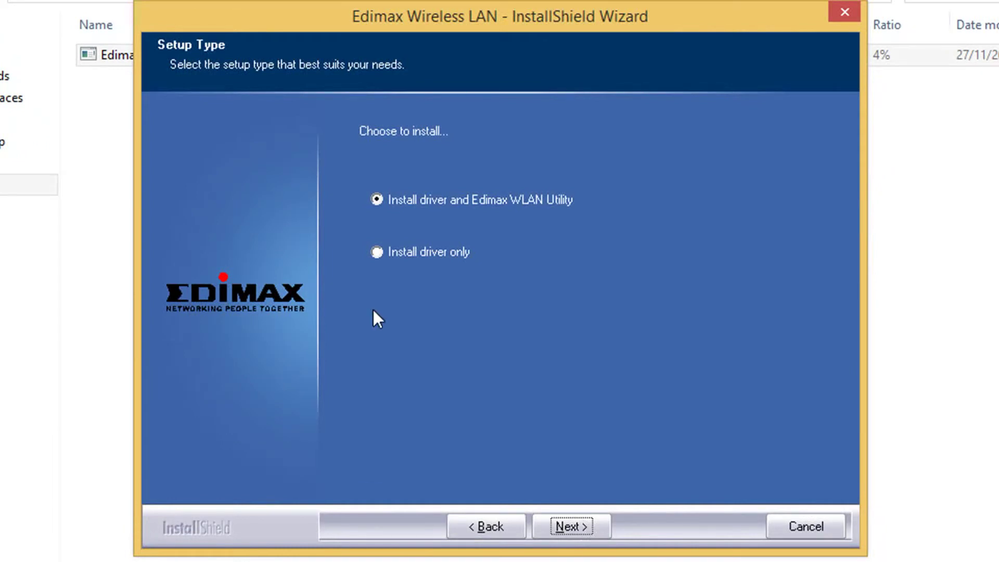
Step: Choose 'Install driver only', run the installation, and finish the wizard
{"action": "left_click", "coordinate": [412, 255]}
{"action": "left_click", "coordinate": [564, 525]}
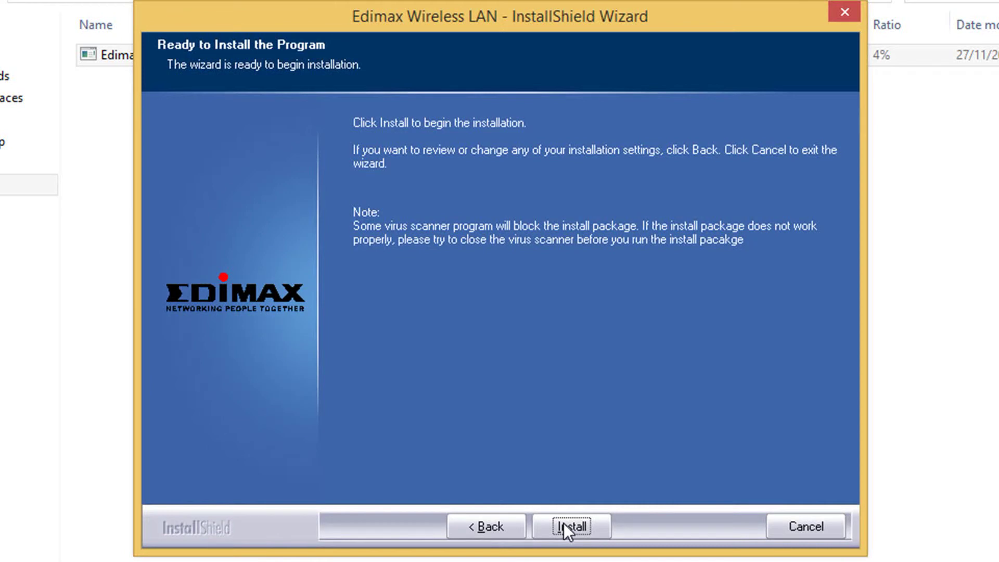
{"action": "left_click", "coordinate": [564, 524]}
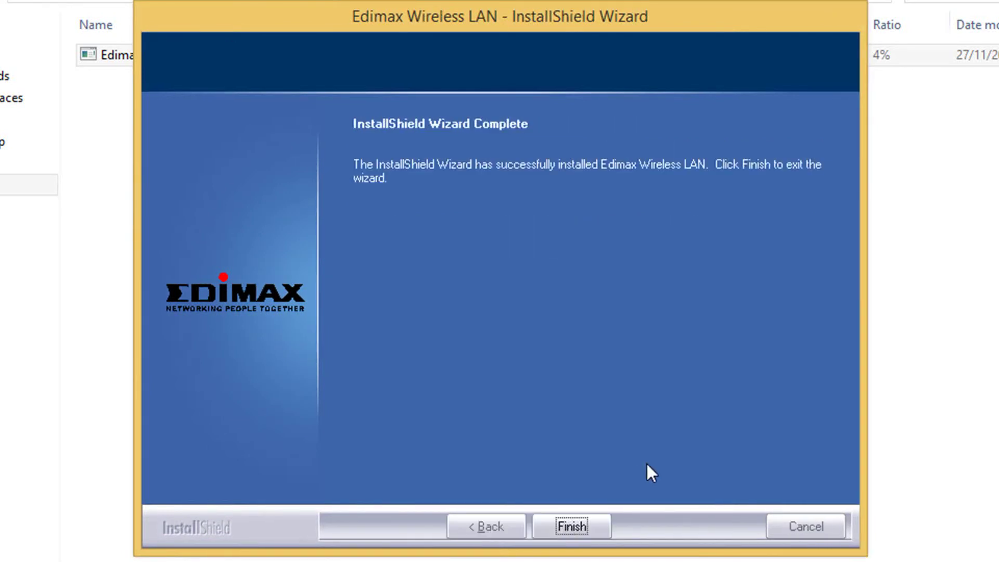
{"action": "left_click", "coordinate": [579, 522]}
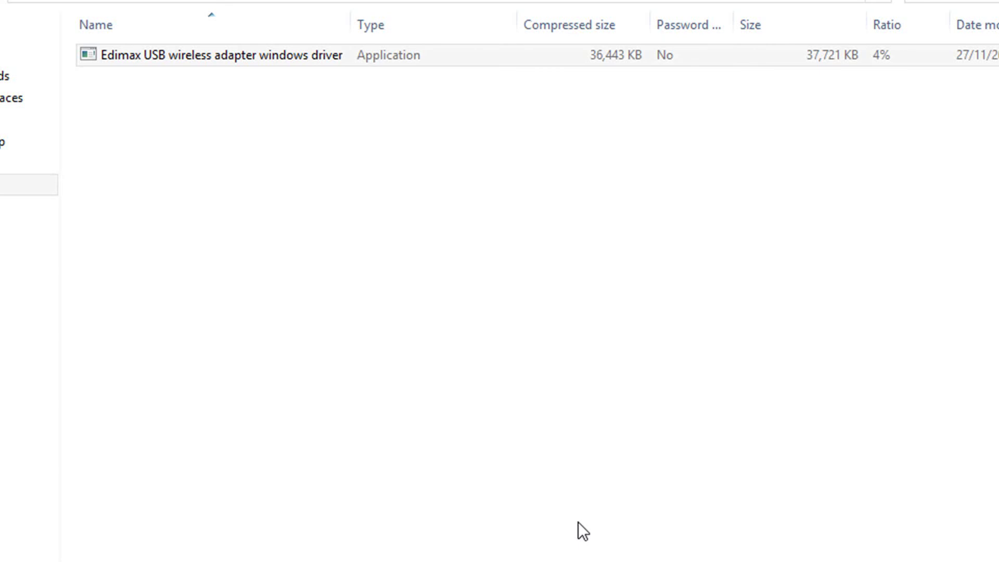